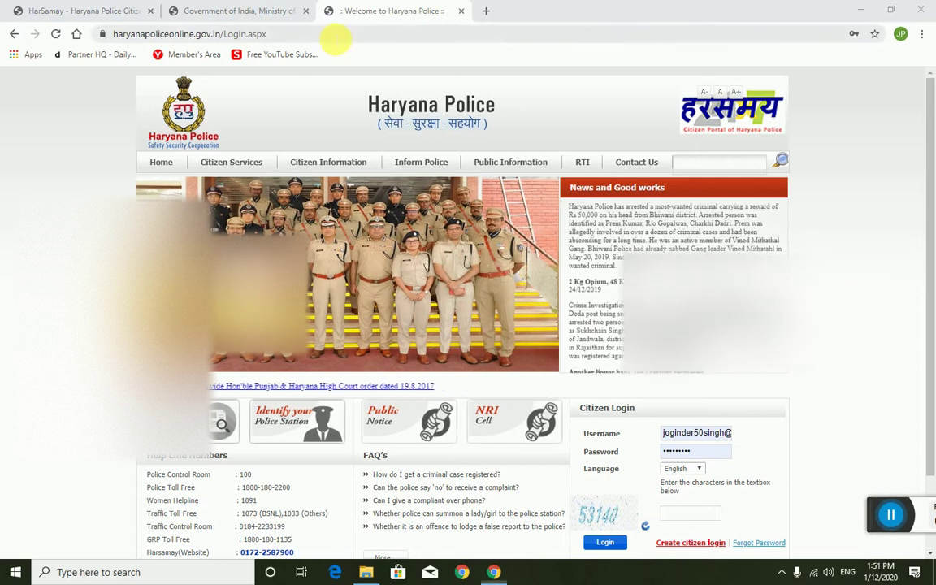
Step: Check the login page address and the complaint tab, then start entering the login captcha
left_click(334, 36)
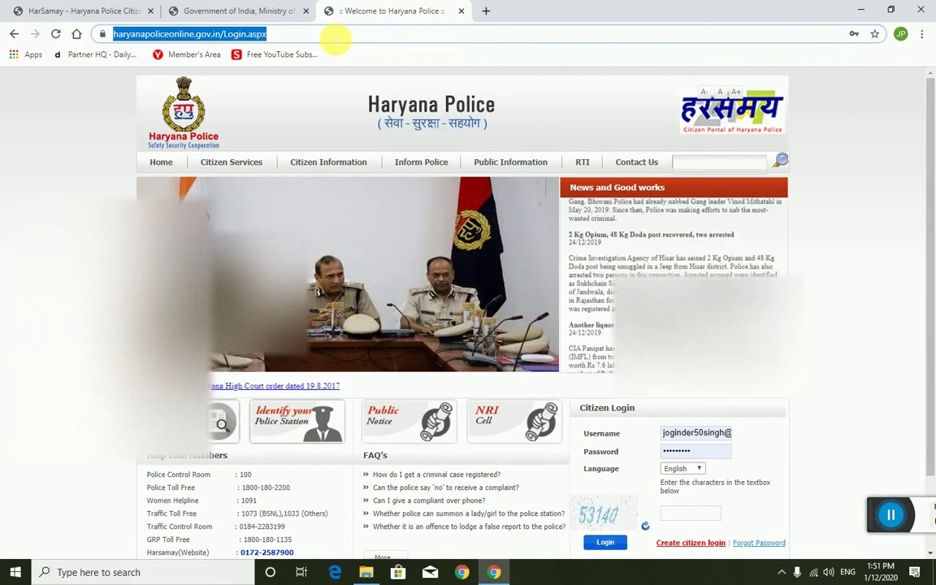
left_click(334, 36)
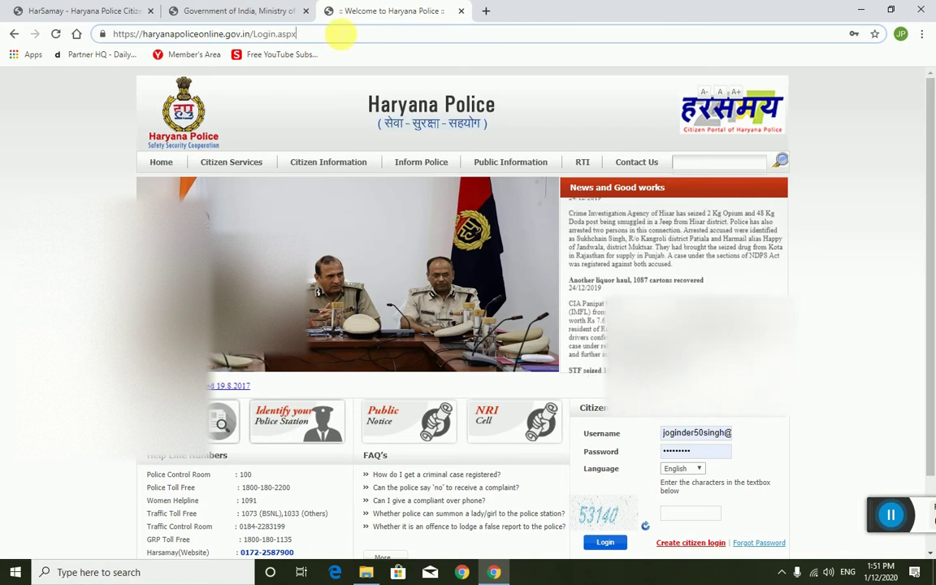
left_click(248, 11)
left_click(366, 10)
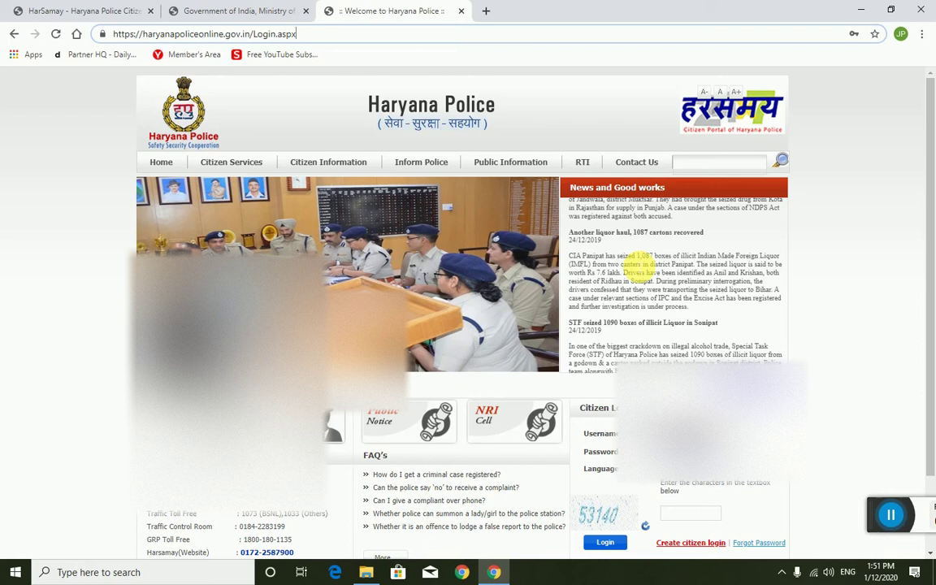
scroll(640, 258, "down", 2)
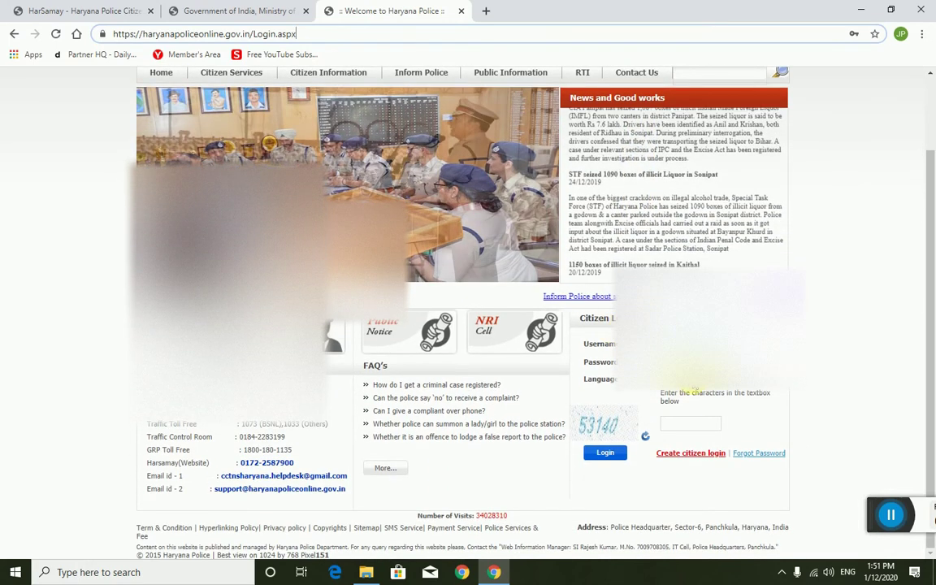
left_click(703, 422)
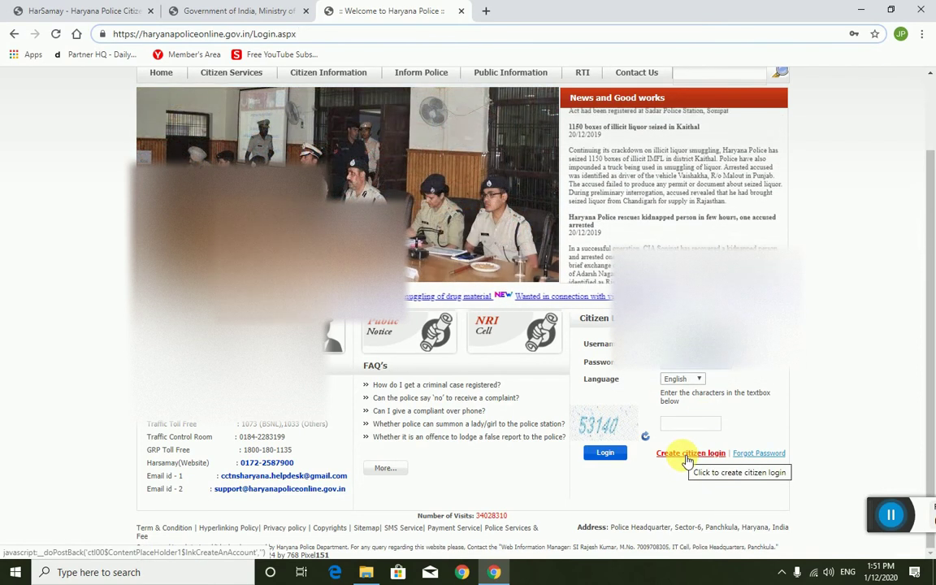
Step: Open the citizen registration form, enter the mobile number and captcha, then return to the complaint tab
left_click(687, 453)
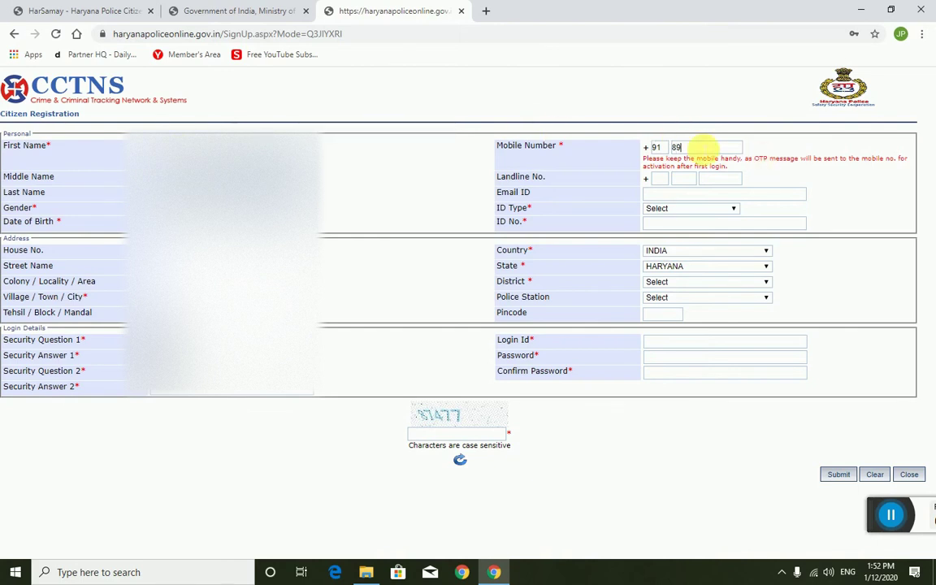
type("9180")
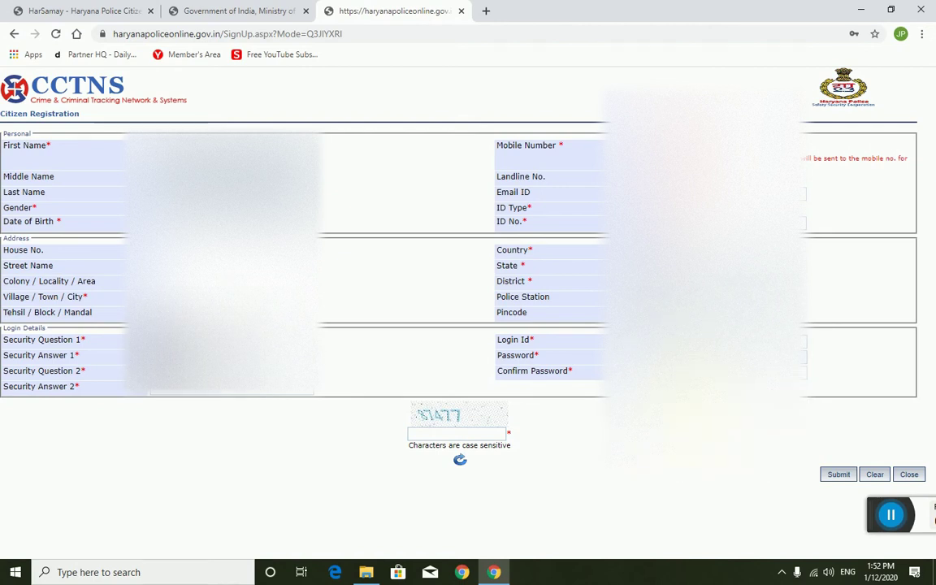
left_click(427, 434)
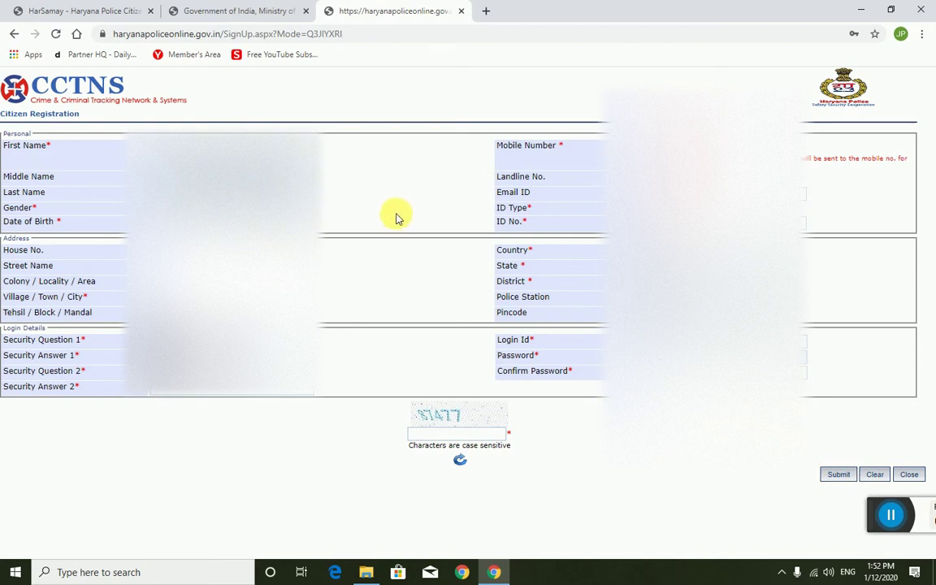
left_click(197, 8)
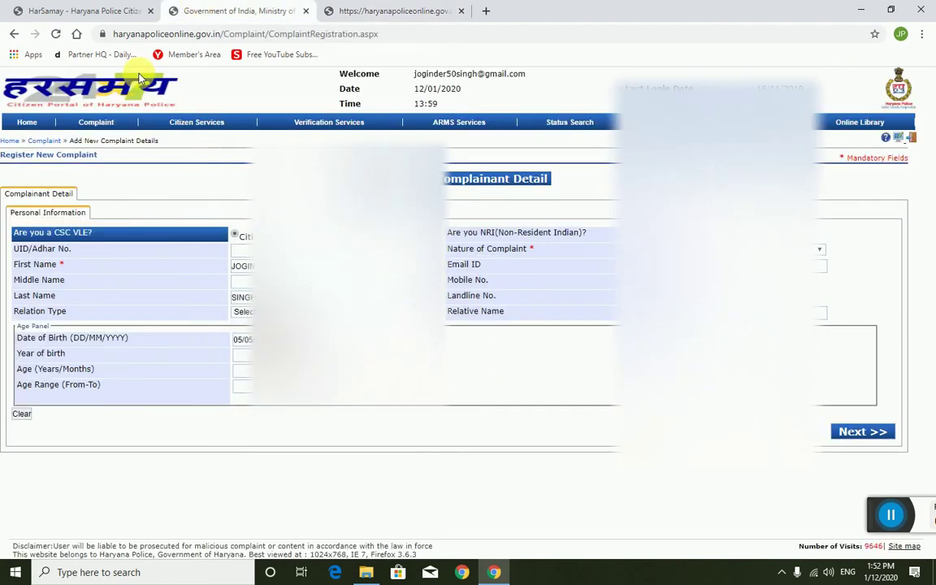
Step: From the portal Home page, choose Complaint > Register New Complaint
left_click(59, 10)
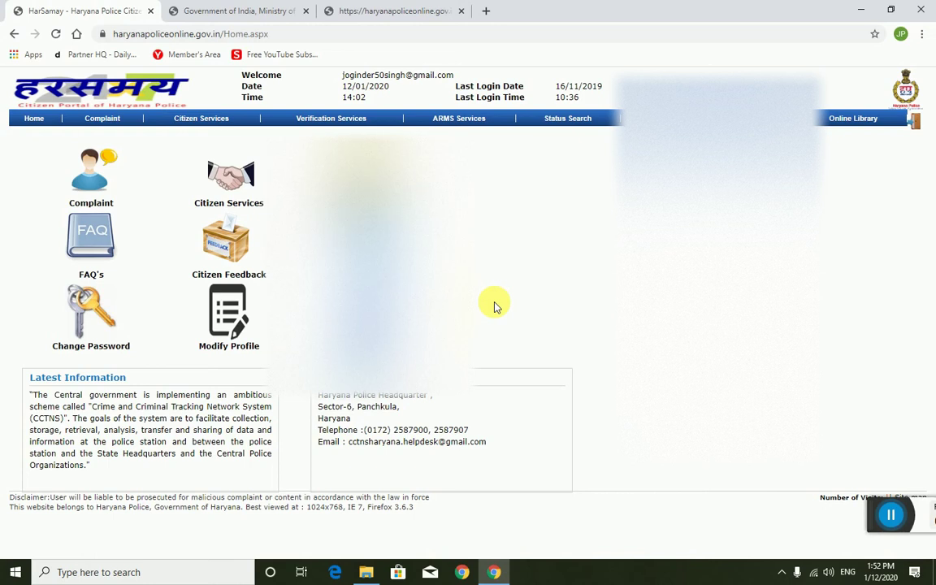
mouse_move(97, 119)
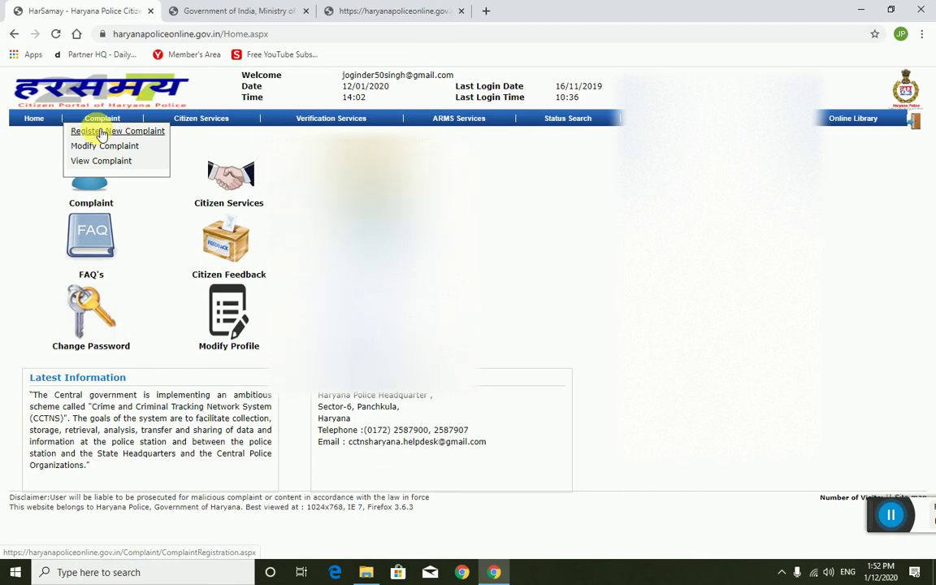
left_click(112, 138)
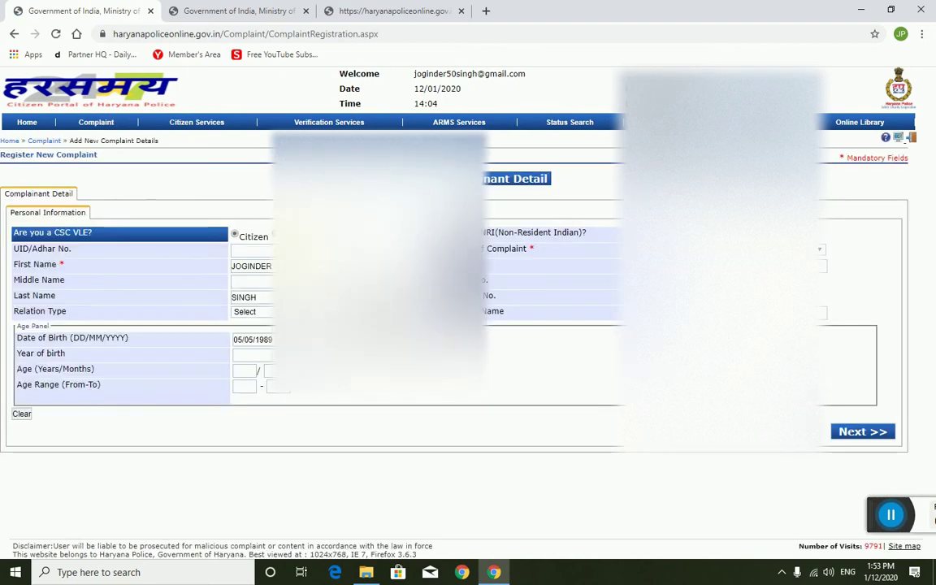
Step: Enter the complainant's Aadhaar number in the UID/Adhar No. field
left_click(388, 11)
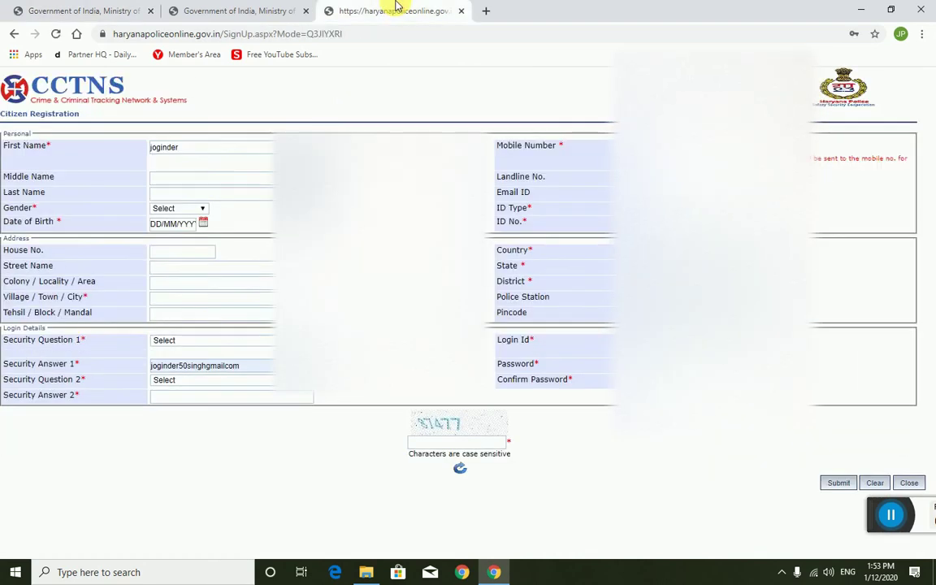
left_click(90, 10)
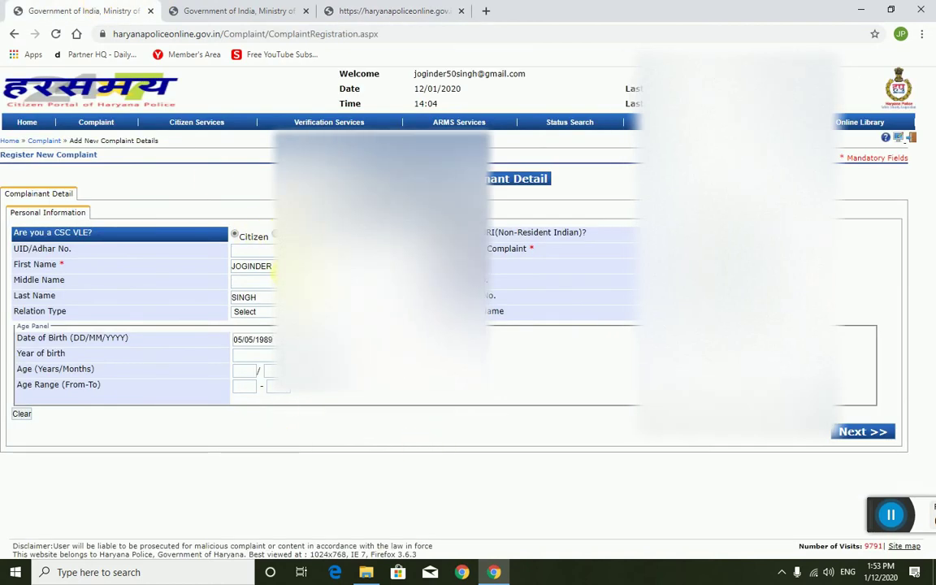
left_click_drag(273, 267, 208, 263)
key("Right")
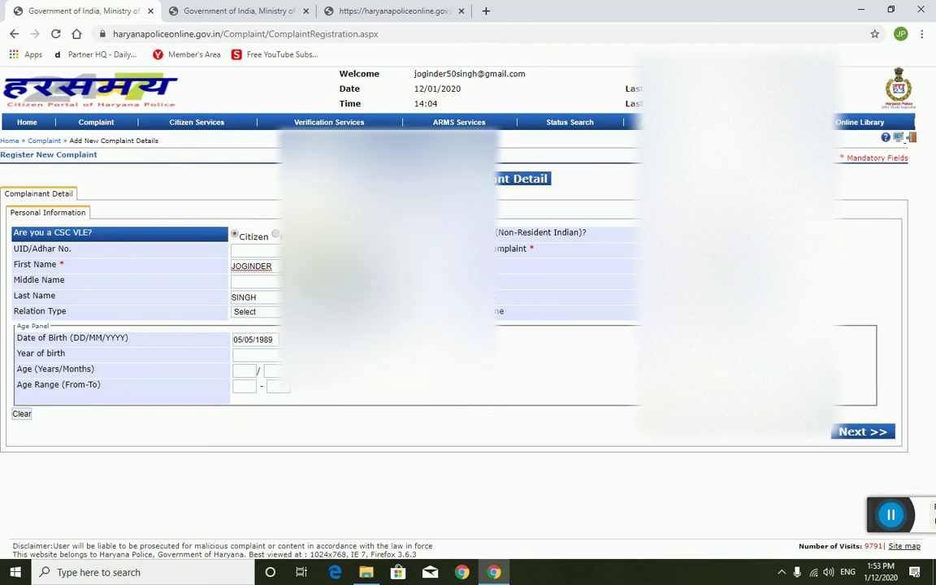
left_click(234, 234)
left_click(252, 250)
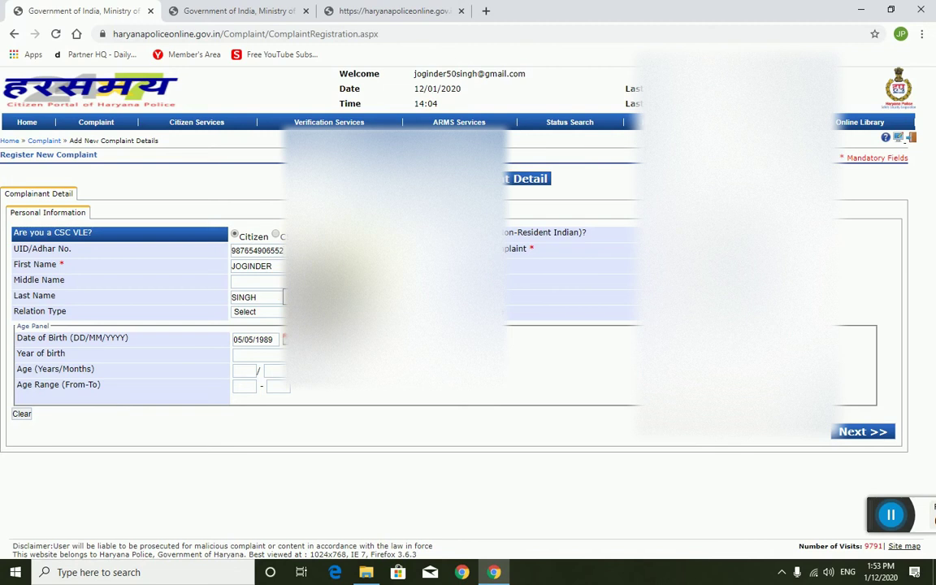
Step: Set Relation Type to Father and save the personal information to continue to Address
left_click_drag(273, 266, 215, 266)
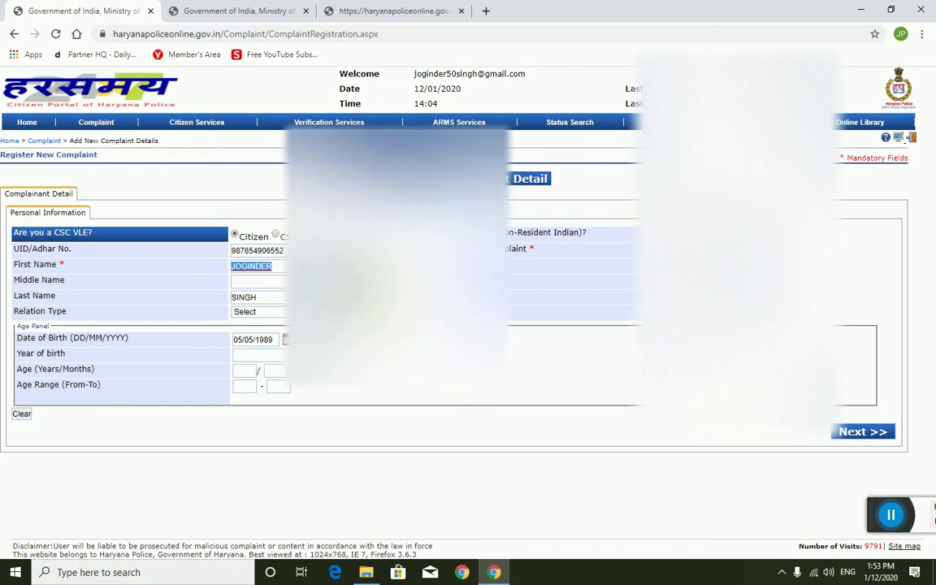
left_click(279, 304)
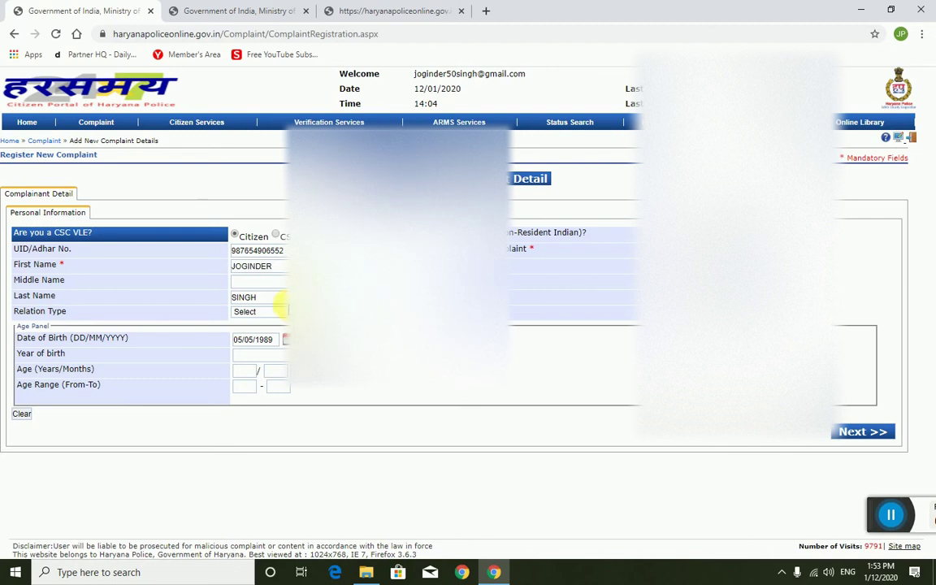
left_click(280, 312)
left_click(281, 309)
left_click(279, 309)
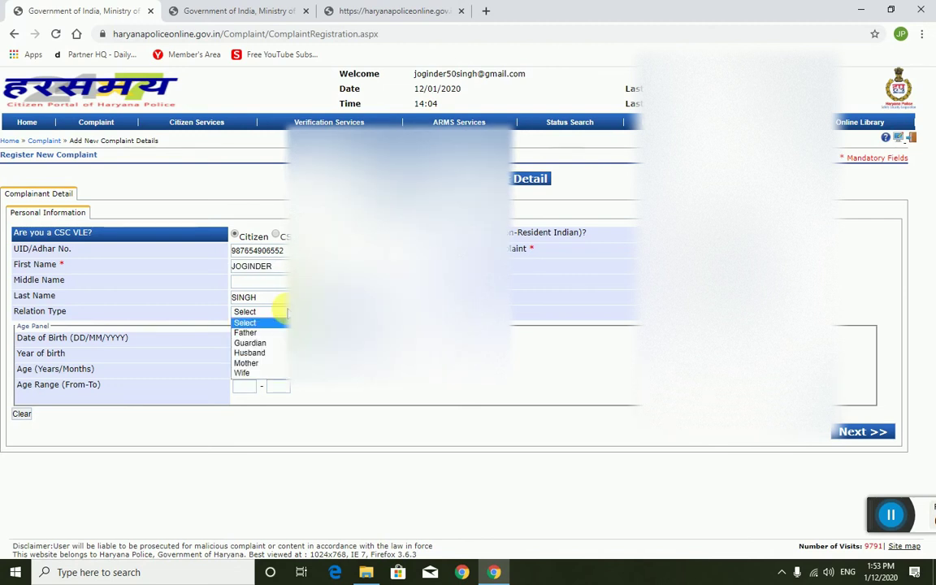
left_click(254, 334)
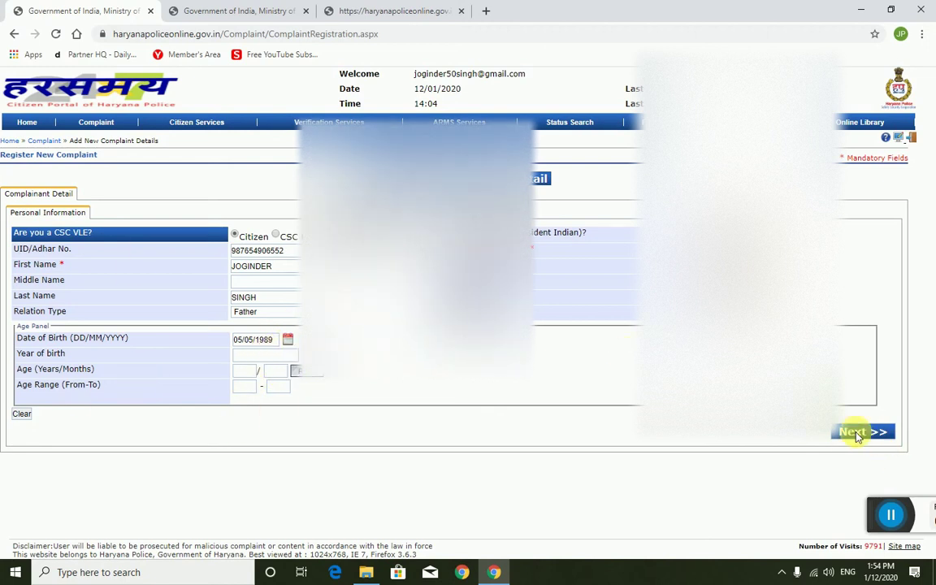
left_click(856, 436)
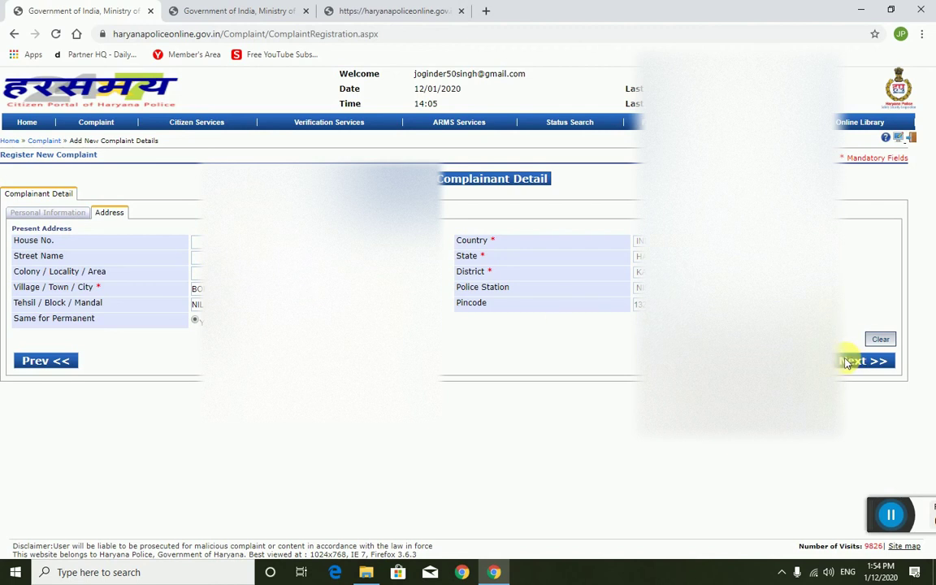
Step: Continue from the Address tab to the Identification tab
left_click(845, 362)
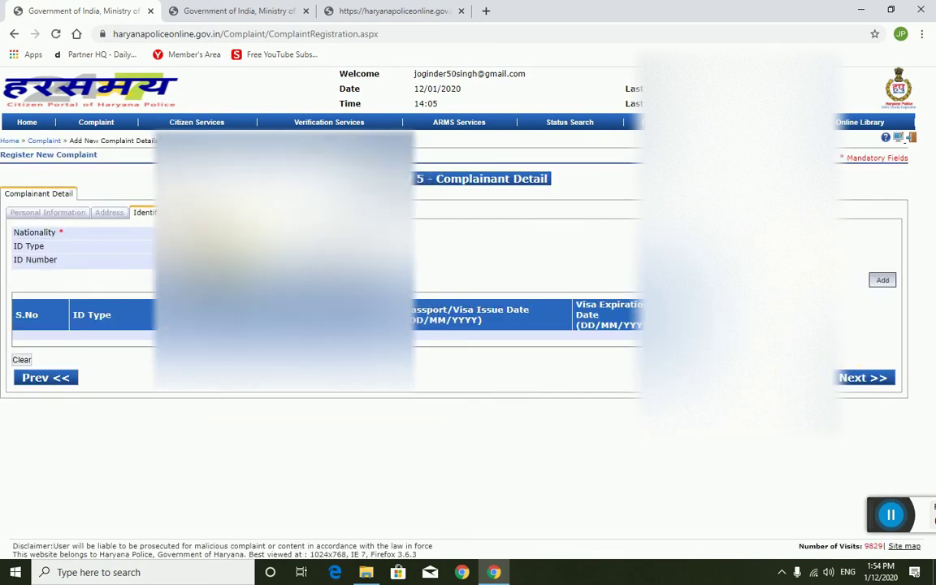
Step: Keep Driving License as the ID type and proceed to Step 2, Accused Detail
left_click(230, 248)
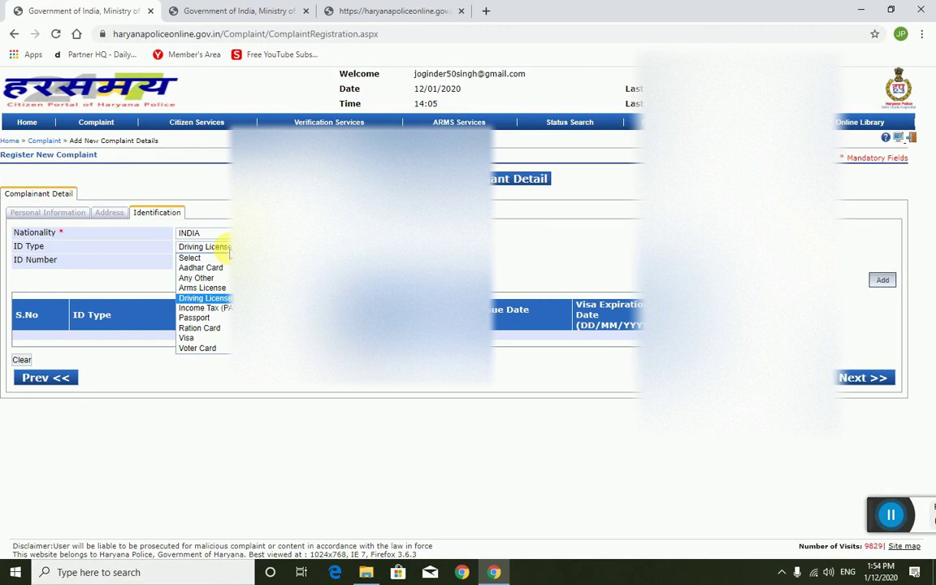
left_click(227, 248)
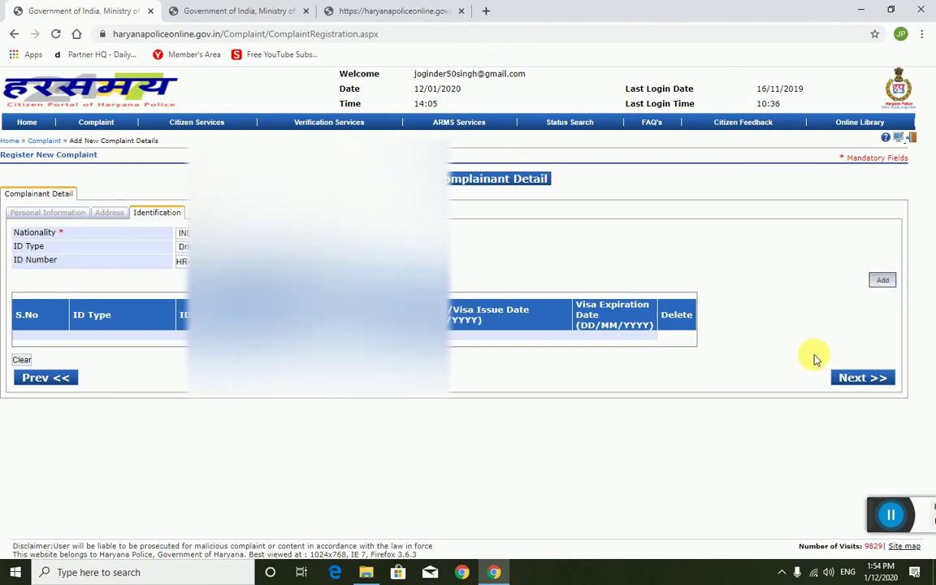
left_click(848, 379)
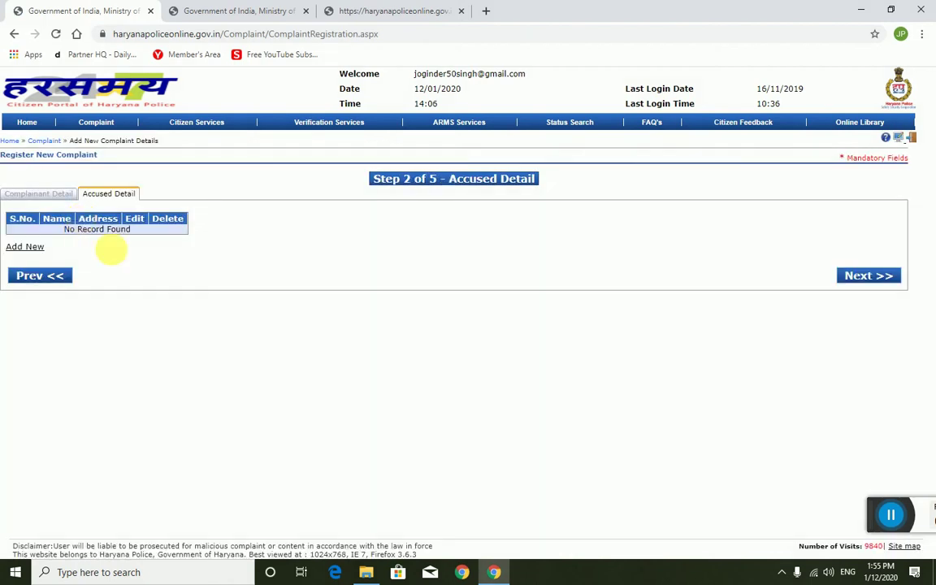
Step: Open then close the accused entry form without saving, and advance to Step 3, Incident Detail
left_click(36, 247)
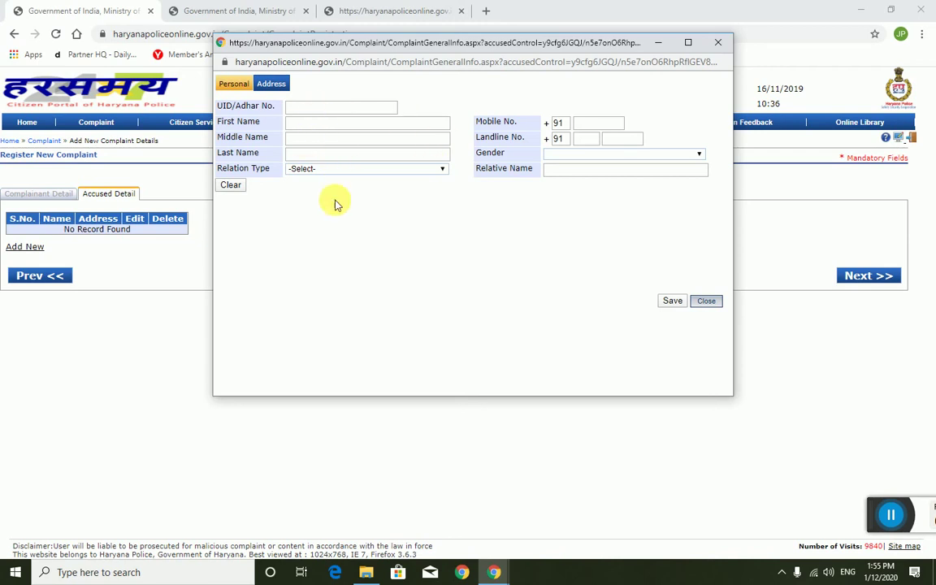
left_click(707, 301)
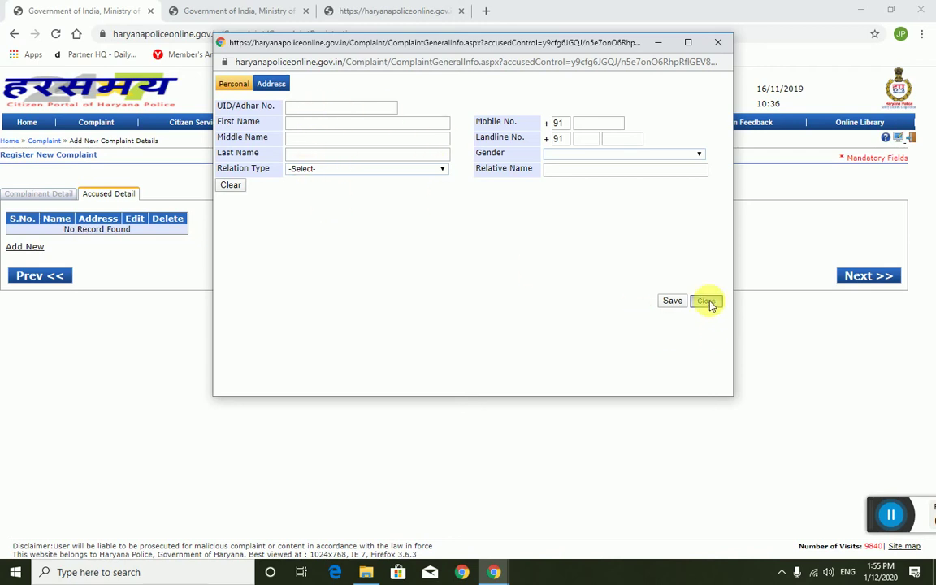
left_click(536, 133)
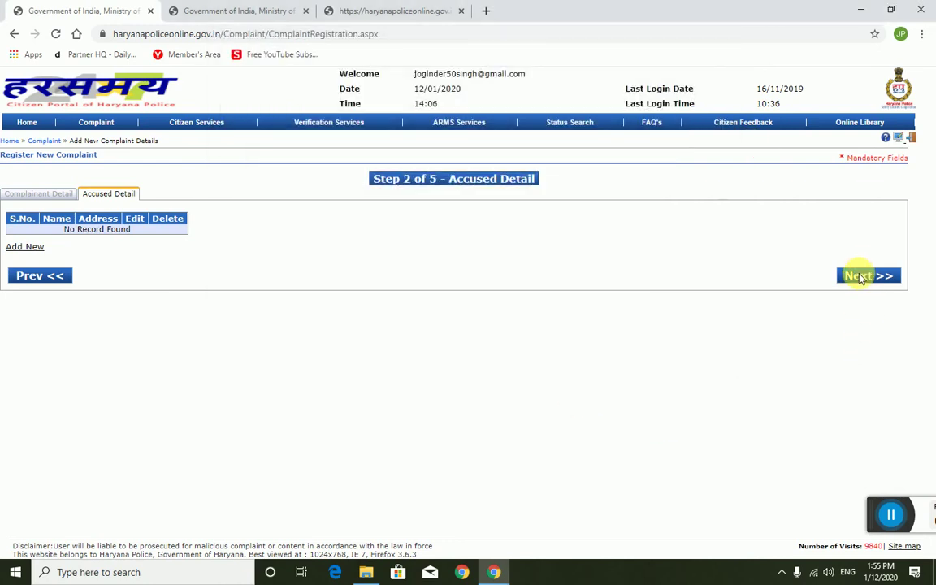
left_click(857, 275)
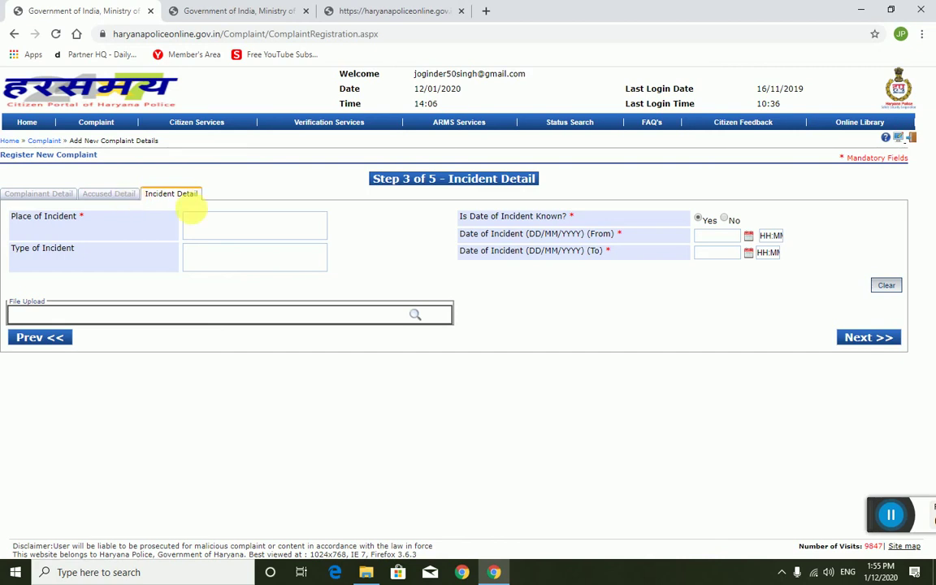
left_click(228, 227)
Step: Enter 'sec 5 kurukshetra old bus' as the place of incident and focus the incident start date
type("se")
key("BackSpace")
key("BackSpace")
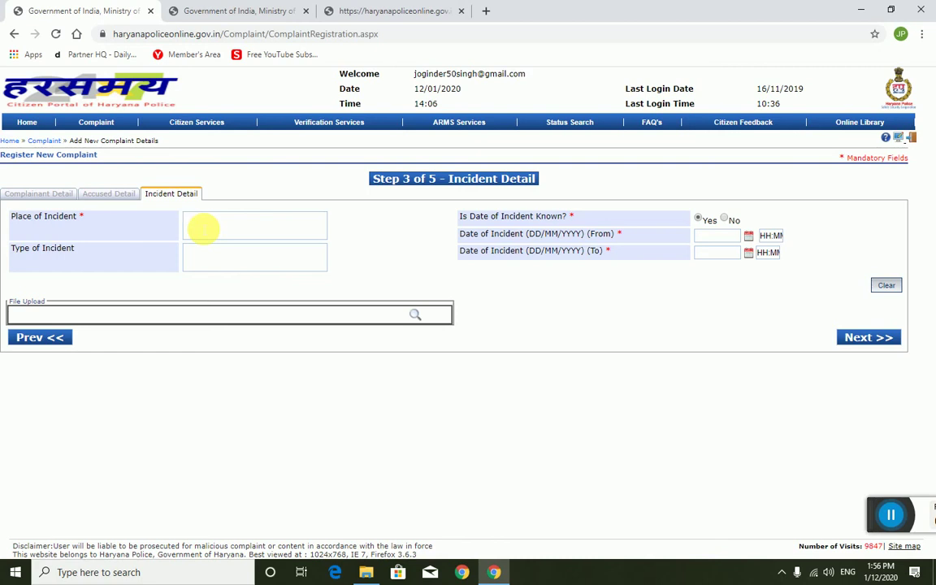
type("sec 5 kurukshetra old bus")
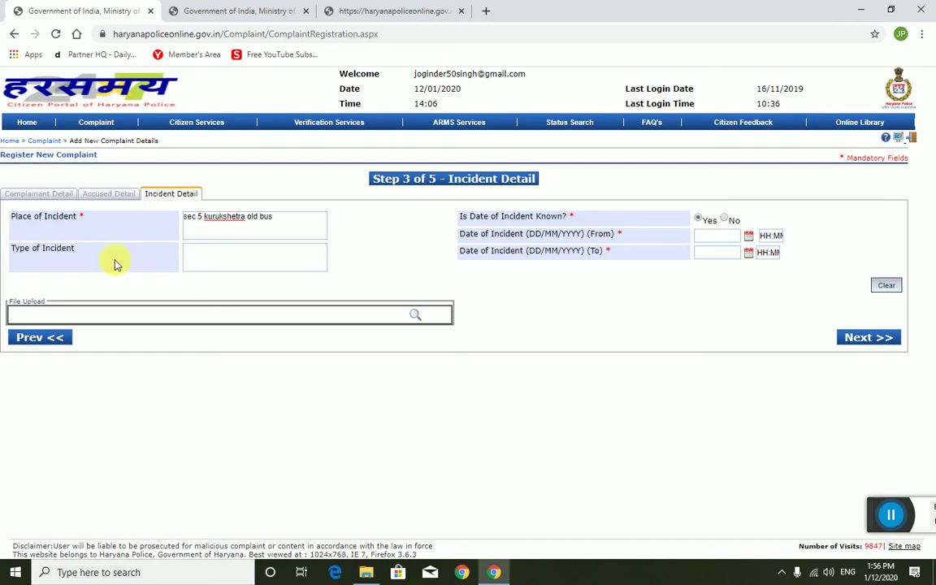
left_click(190, 257)
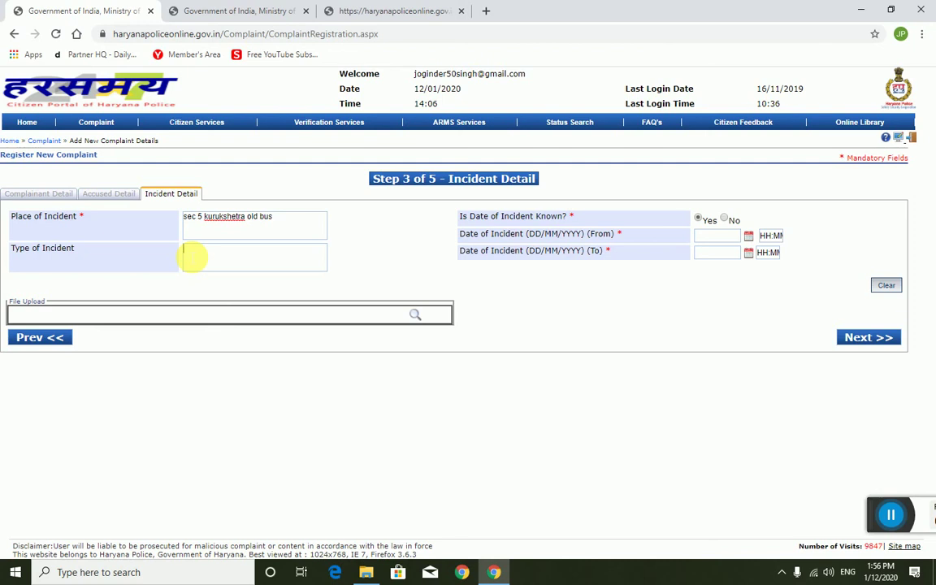
left_click(704, 236)
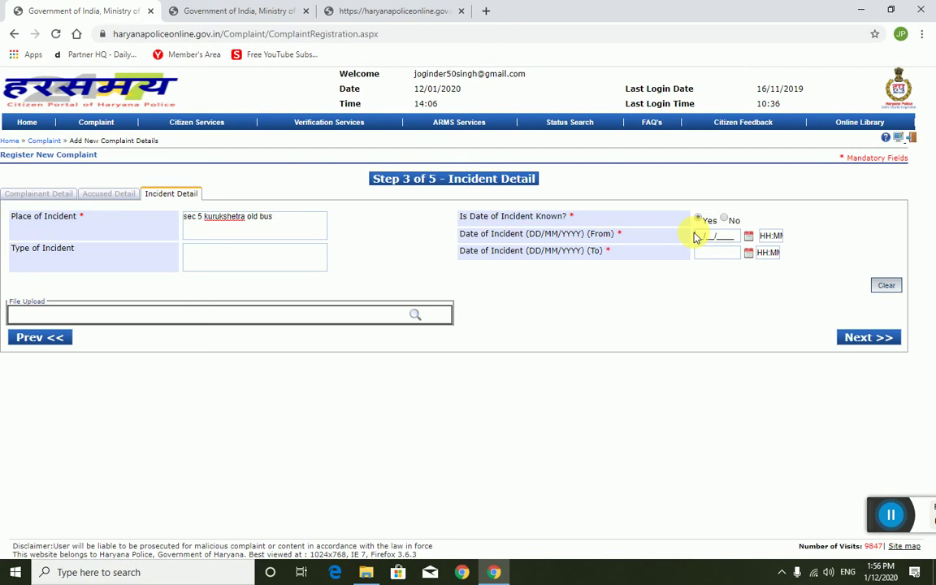
left_click(696, 236)
Step: Mark the incident date as not known, enter type 'lost of document', and submit Step 3
left_click(725, 218)
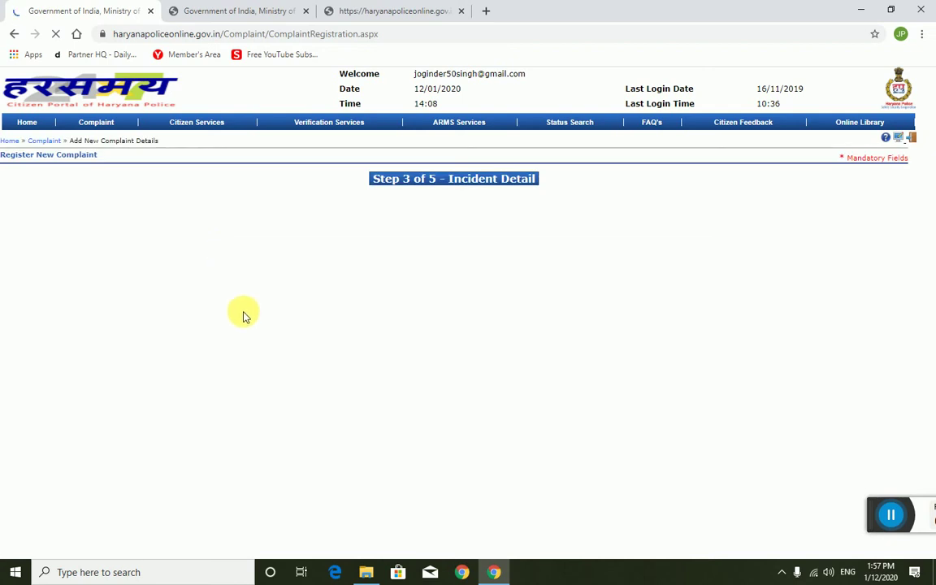
left_click(224, 256)
type("lost")
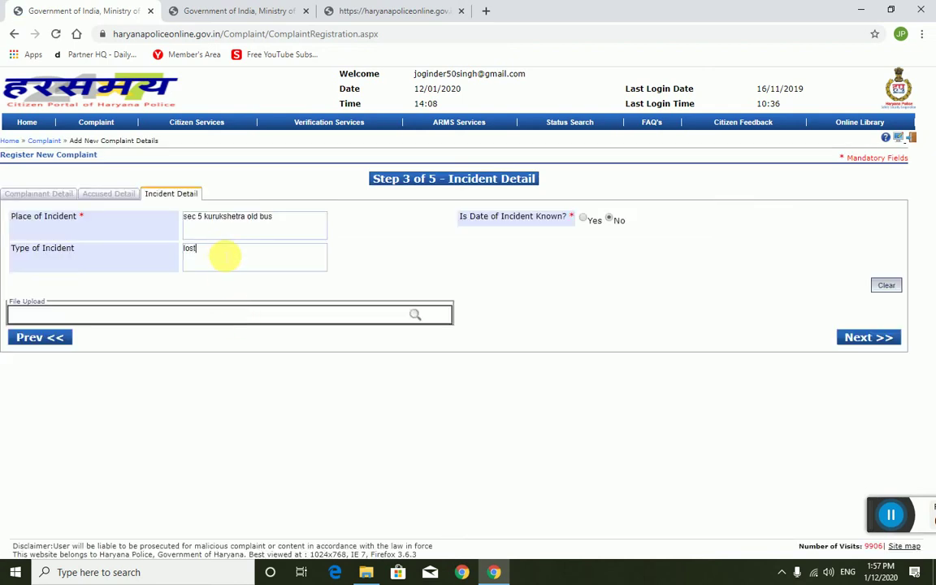
type(" of document")
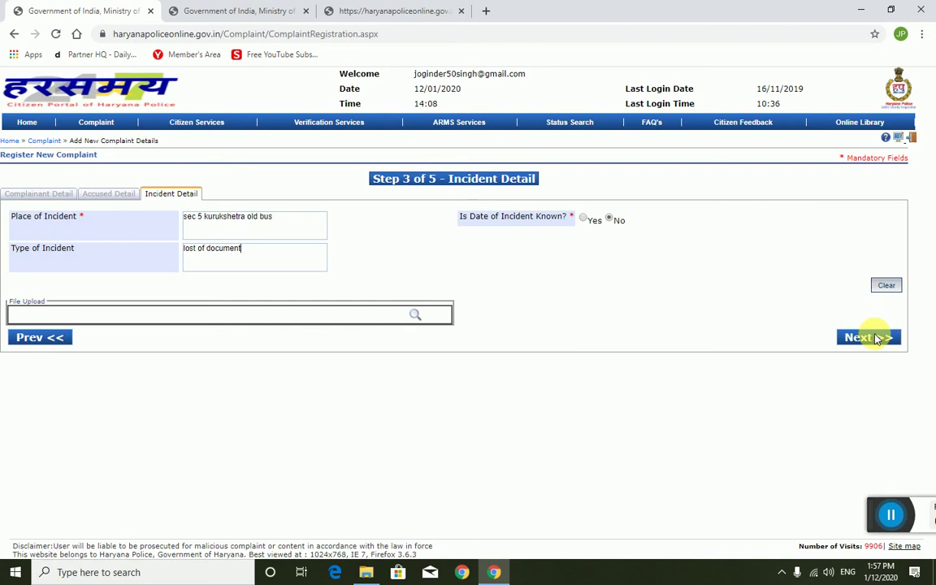
left_click(877, 340)
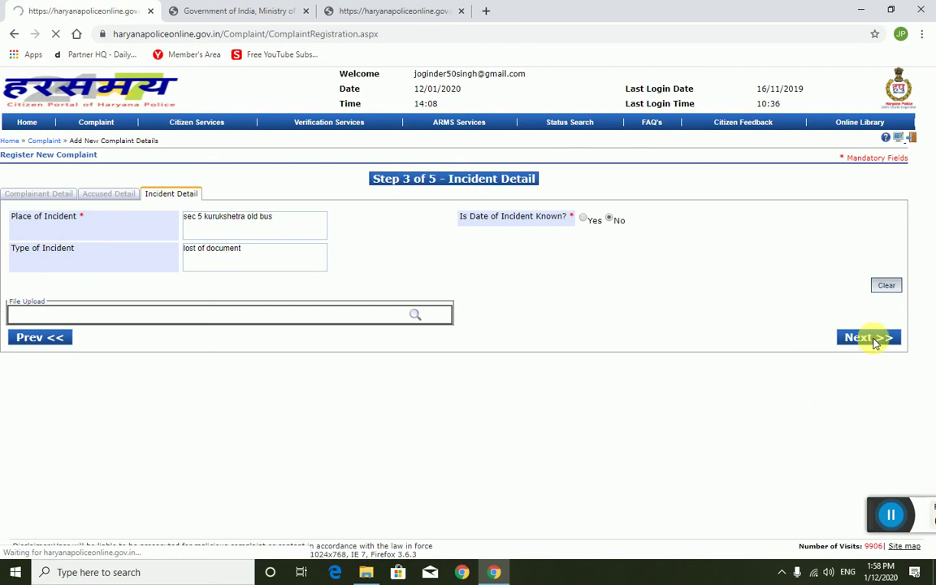
Step: Load Step 4, select KARNAL as the district, and open the police station list
left_click(861, 336)
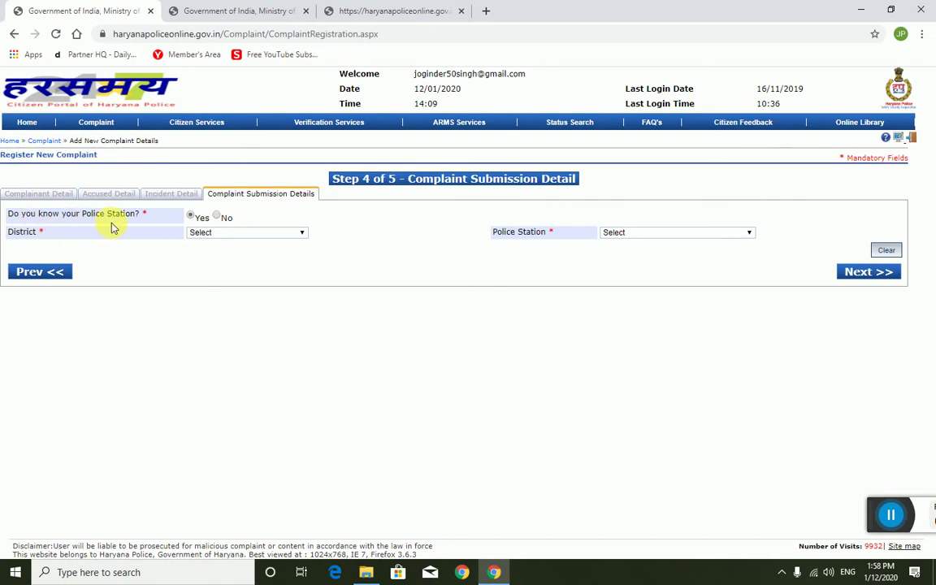
left_click(226, 233)
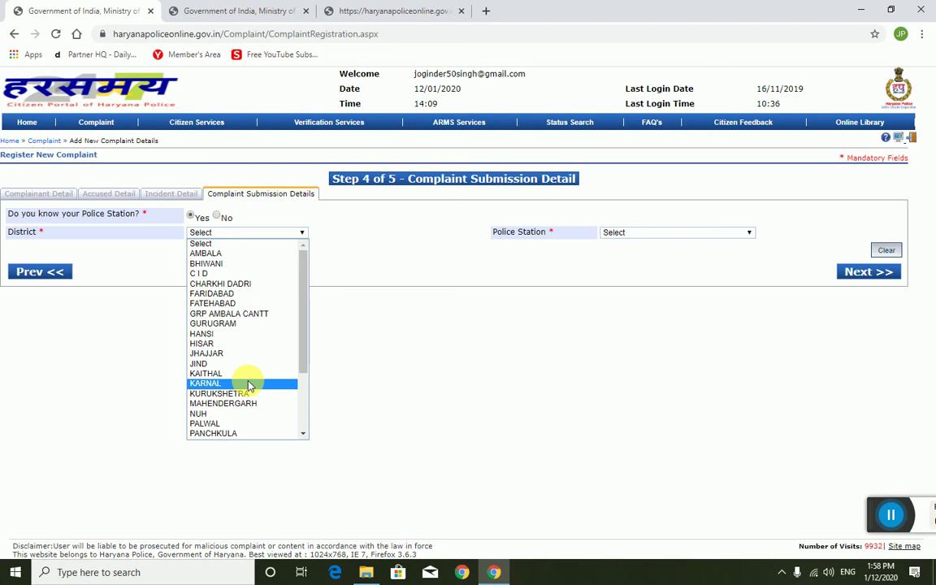
left_click(250, 384)
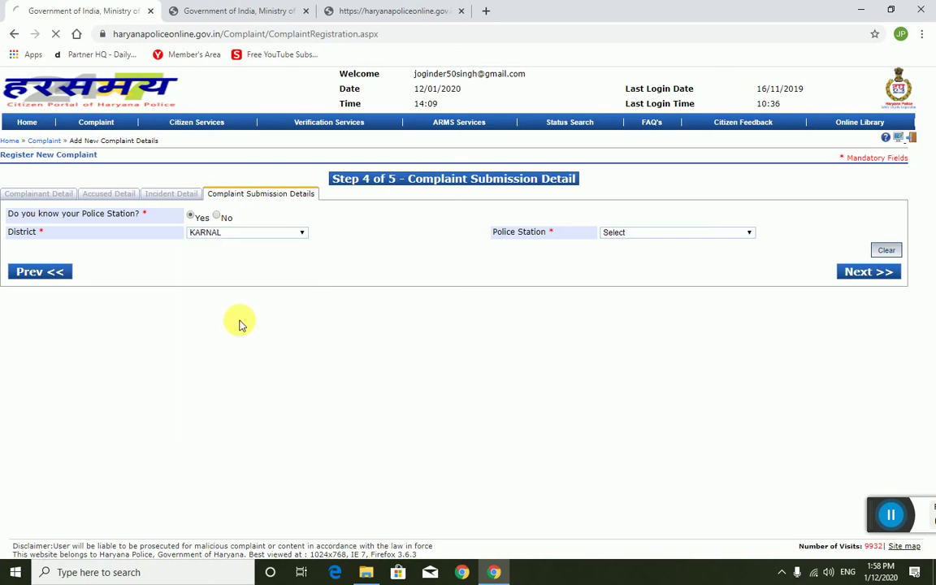
left_click(632, 234)
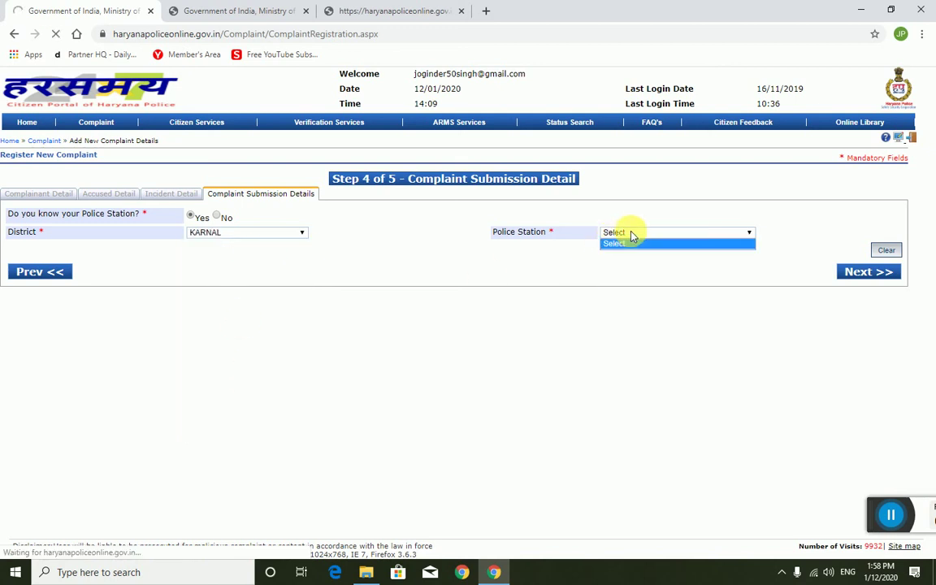
left_click(493, 279)
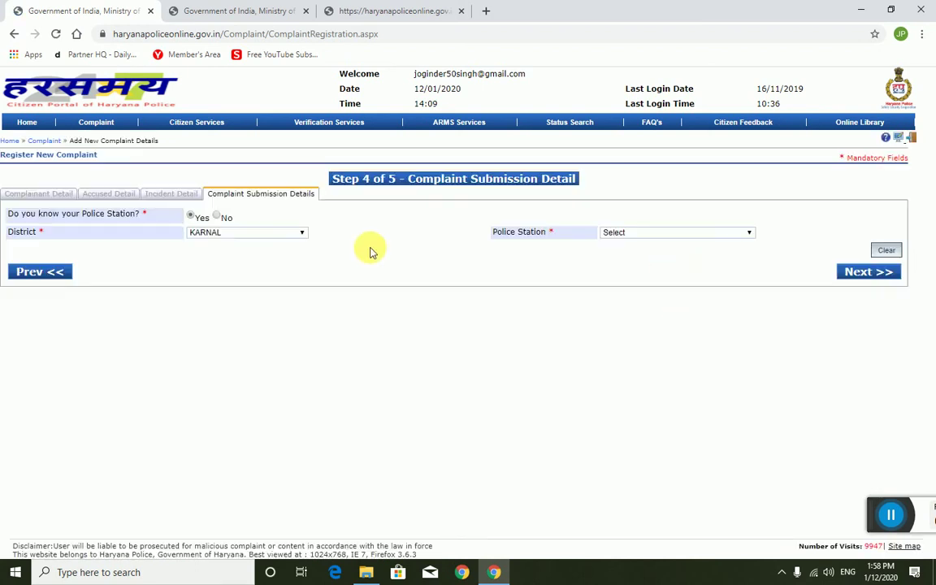
left_click(638, 233)
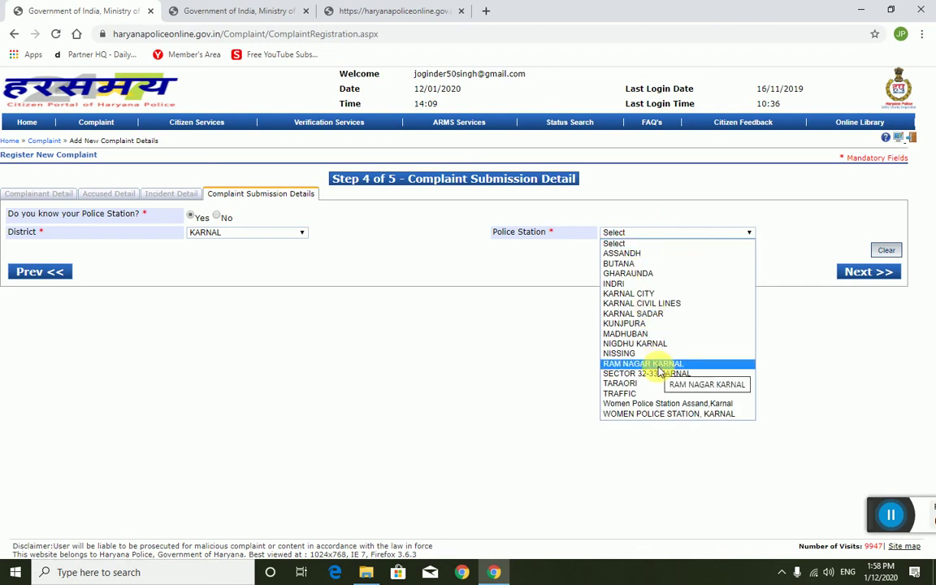
Step: Select KARNAL CITY as the police station and submit the complaint submission details
left_click(643, 296)
left_click(878, 273)
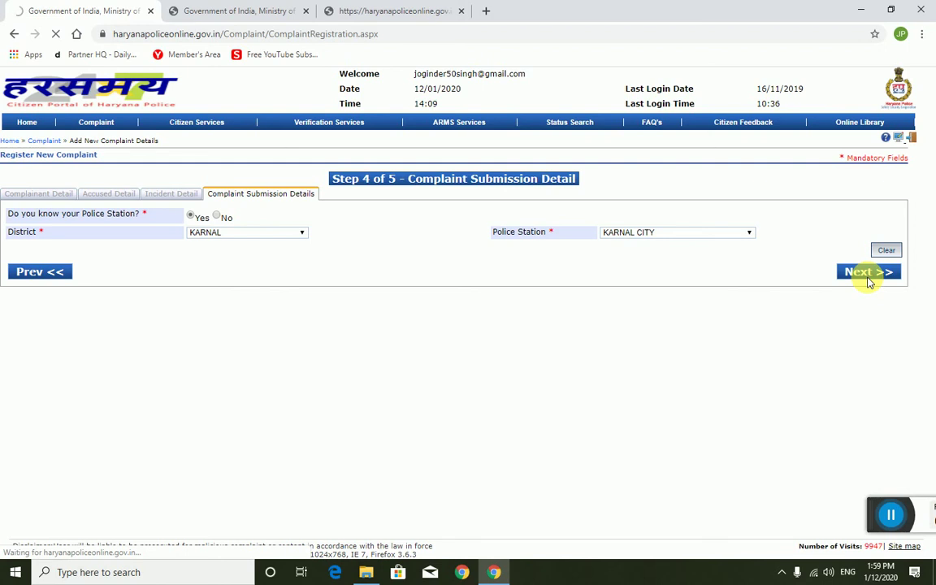
left_click(891, 515)
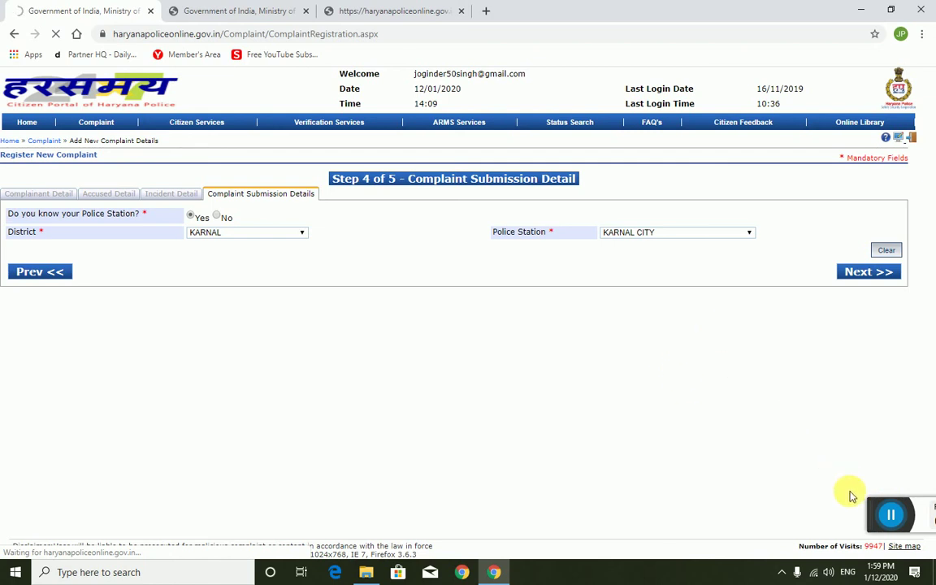
left_click_drag(874, 507, 389, 430)
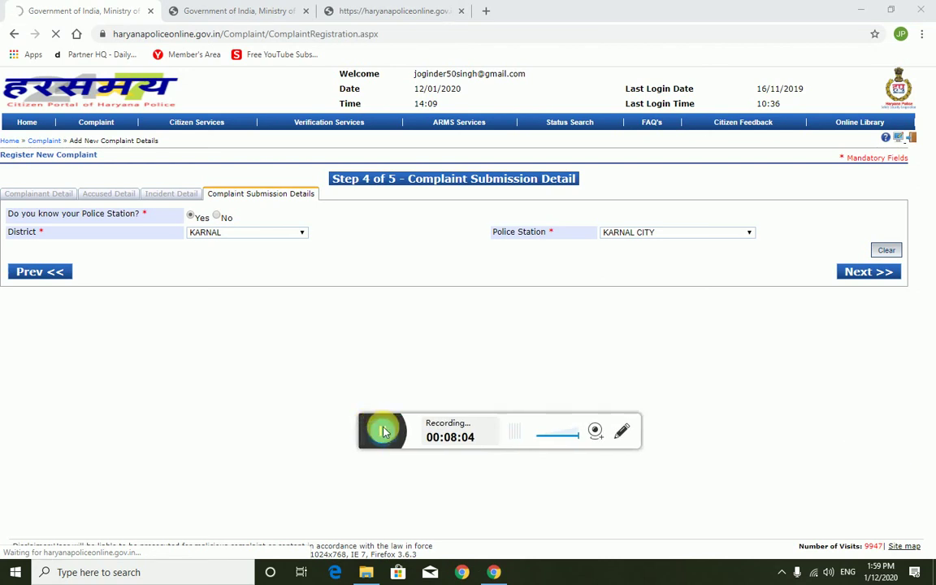